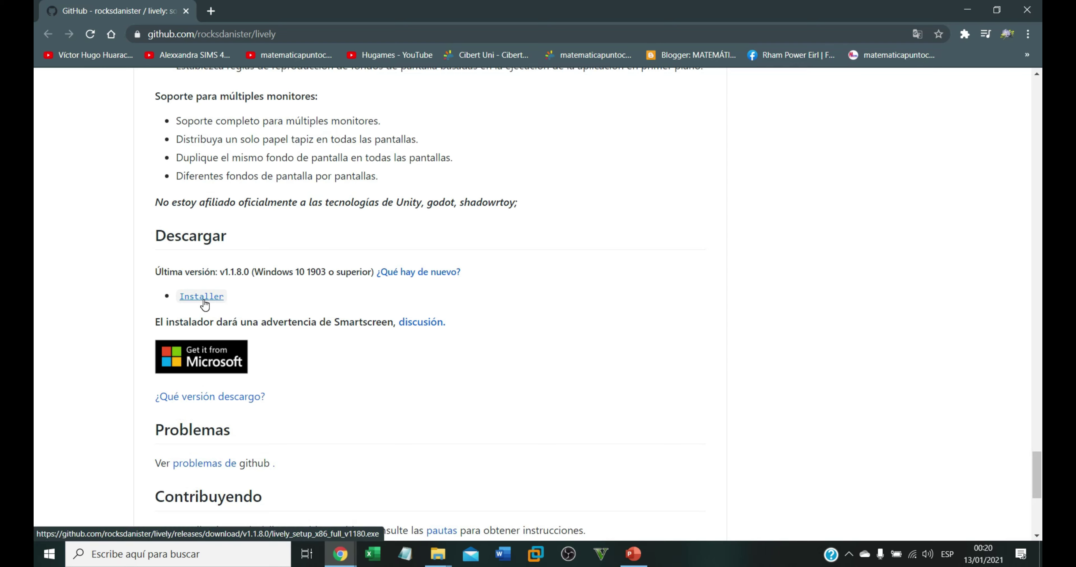
- Download the Lively Wallpaper v1.1.8.0 installer from the GitHub page and minimize the browser
left_click(203, 302)
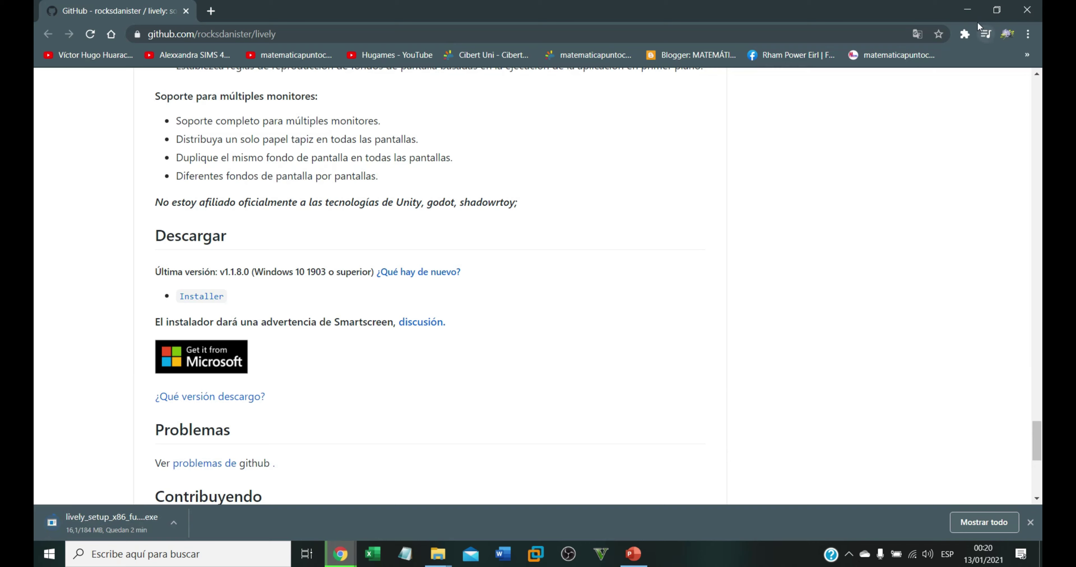
left_click(967, 10)
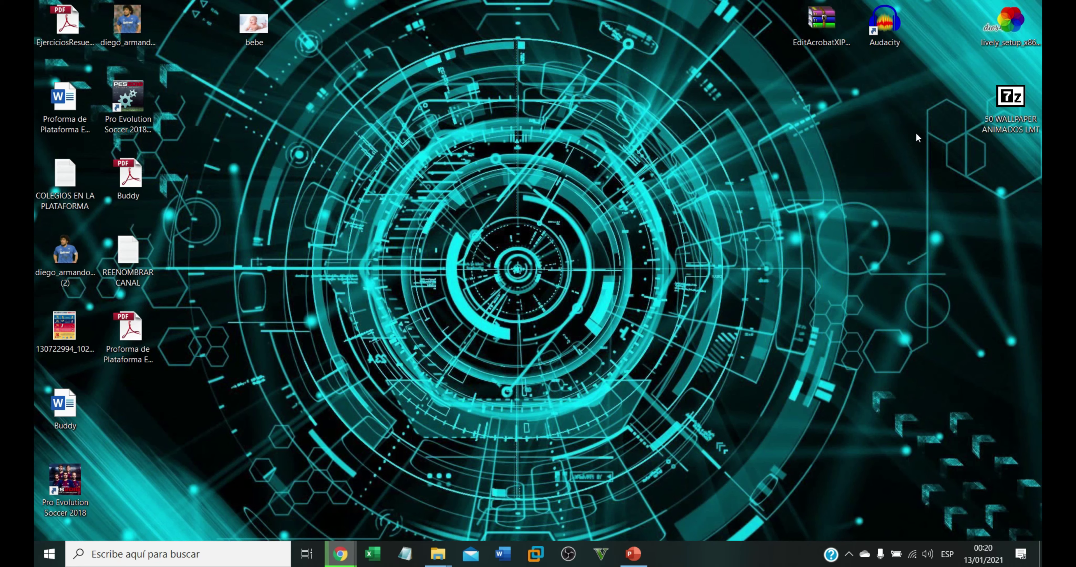
- Move the lively_setup_x86 installer to a free spot on the desktop and run it as administrator, approving the permission request
left_click_drag(1012, 27, 895, 187)
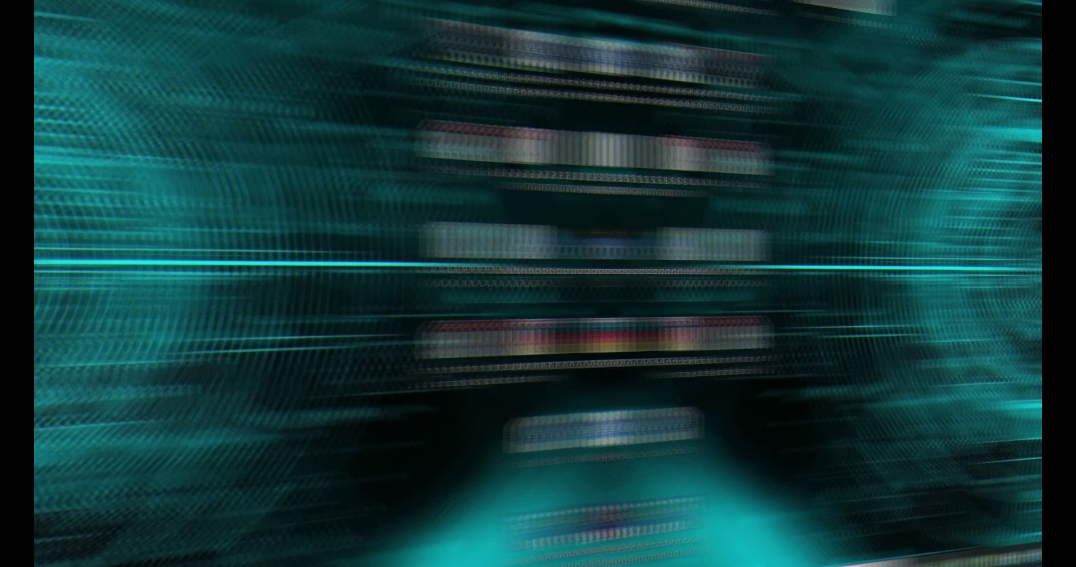
right_click(882, 178)
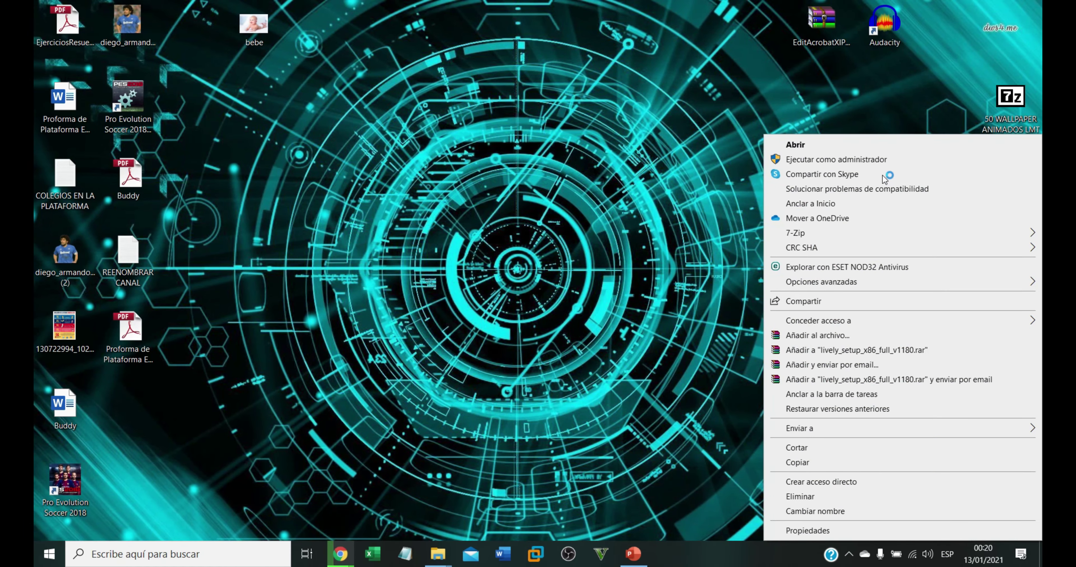
left_click(834, 160)
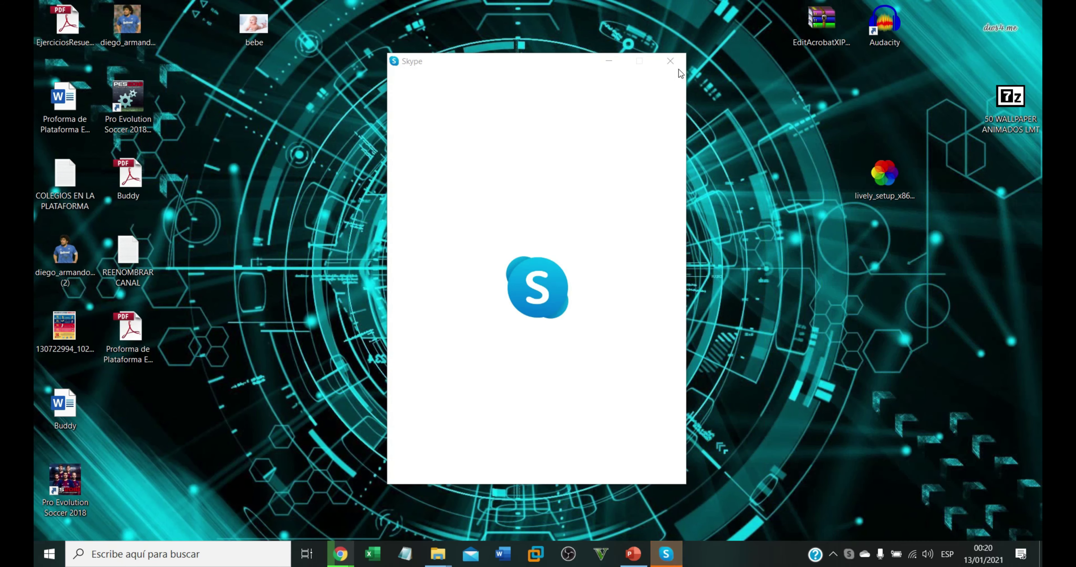
left_click(671, 62)
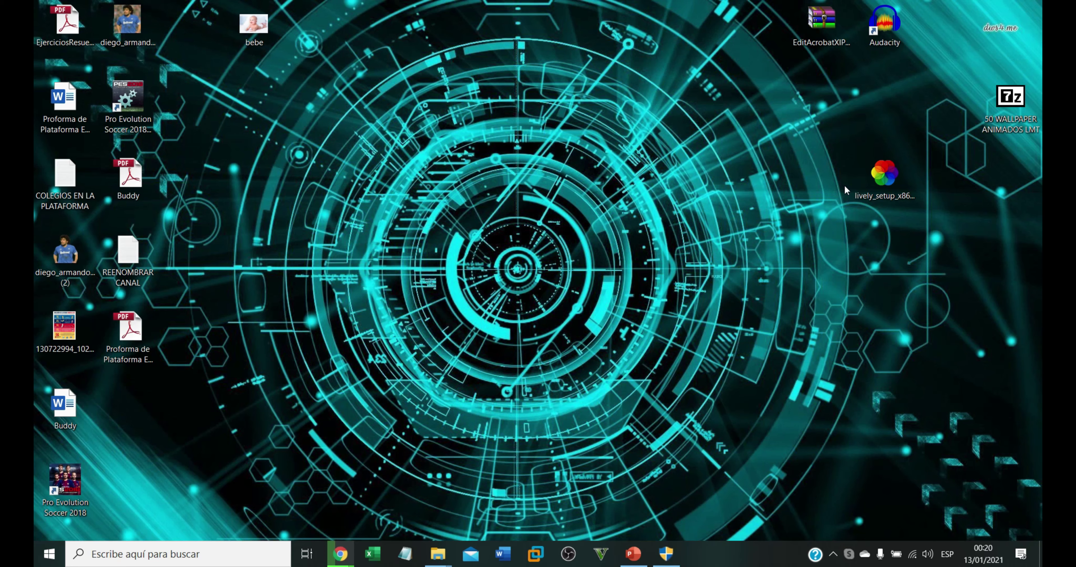
left_click(668, 554)
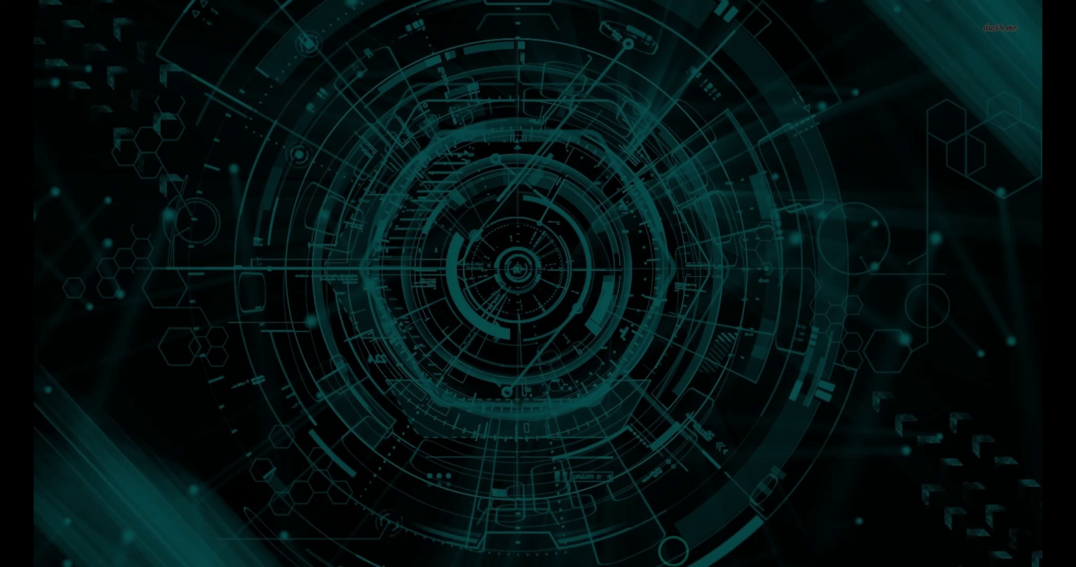
left_click(452, 369)
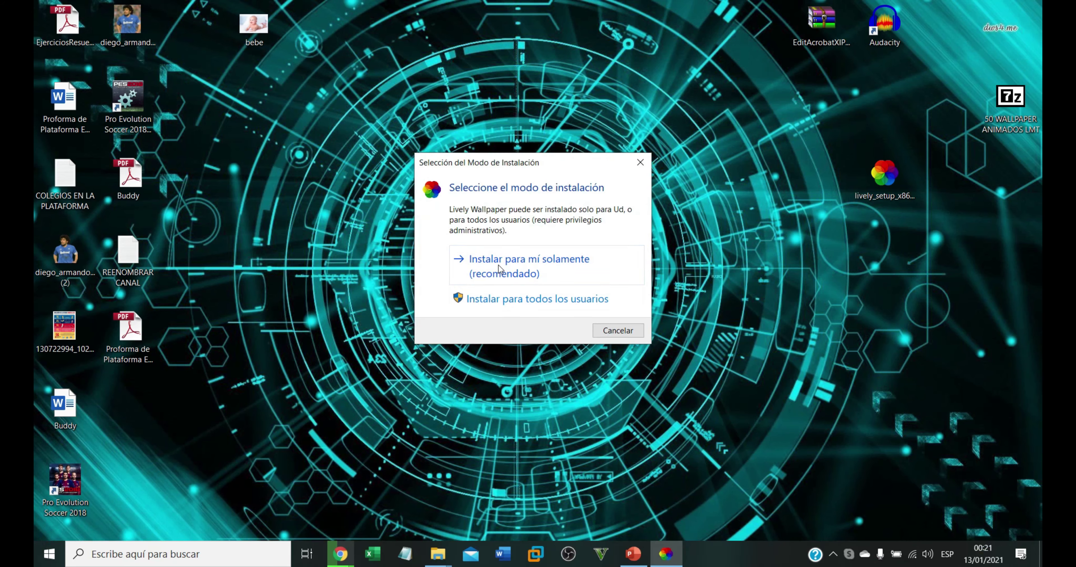
- Install Lively Wallpaper for the current user only, in Español, keeping the default folder, desktop shortcut and start-with-Windows tasks
left_click(516, 272)
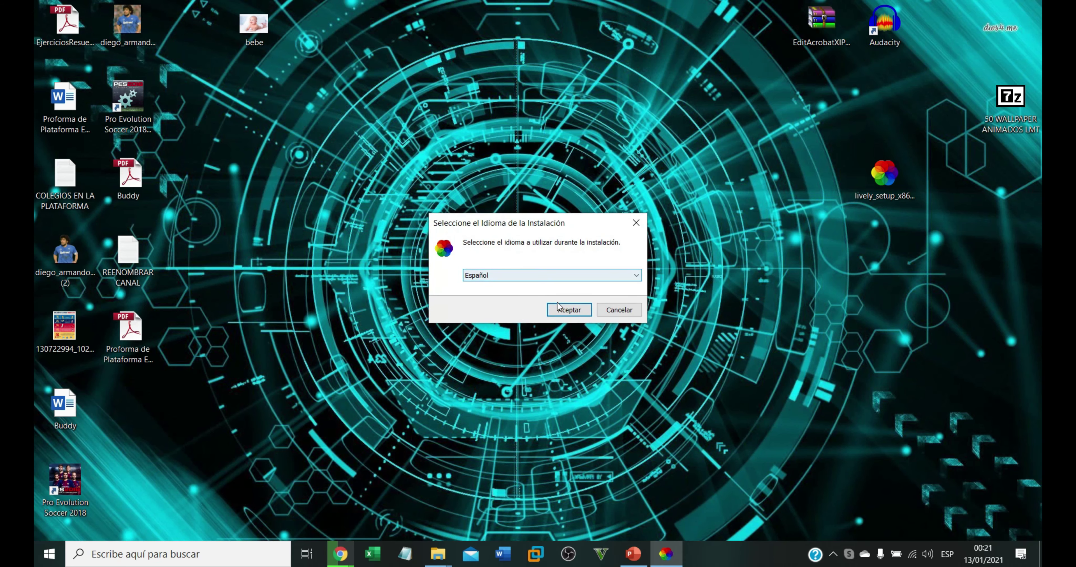
left_click(561, 310)
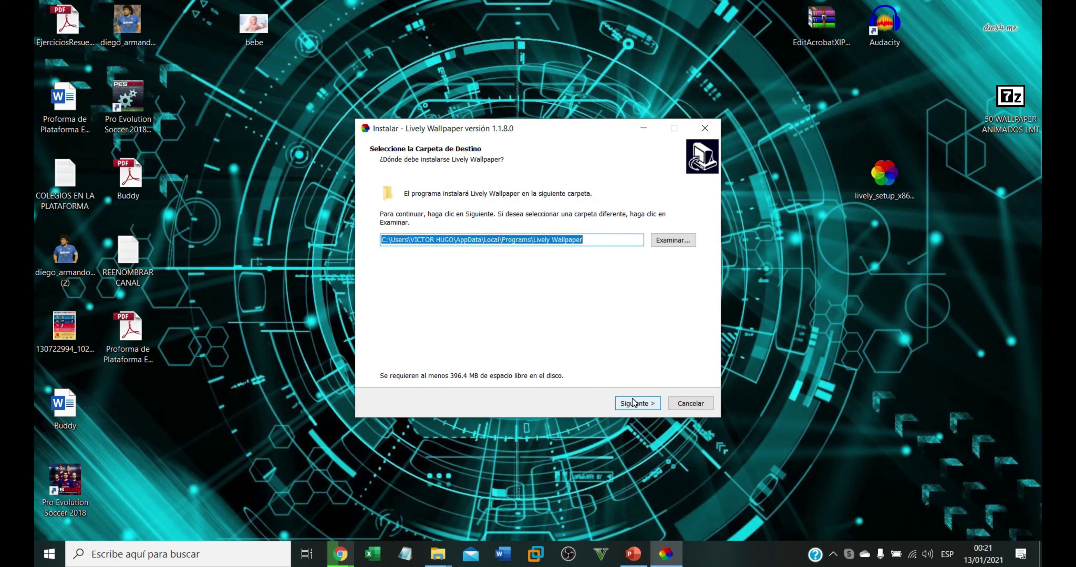
left_click(636, 408)
left_click(643, 404)
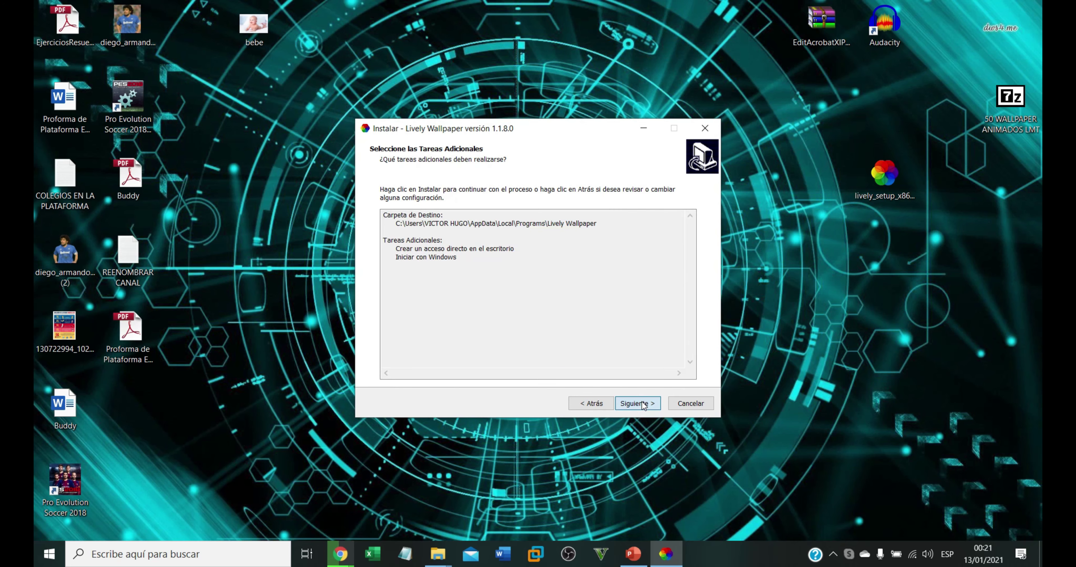
left_click(639, 407)
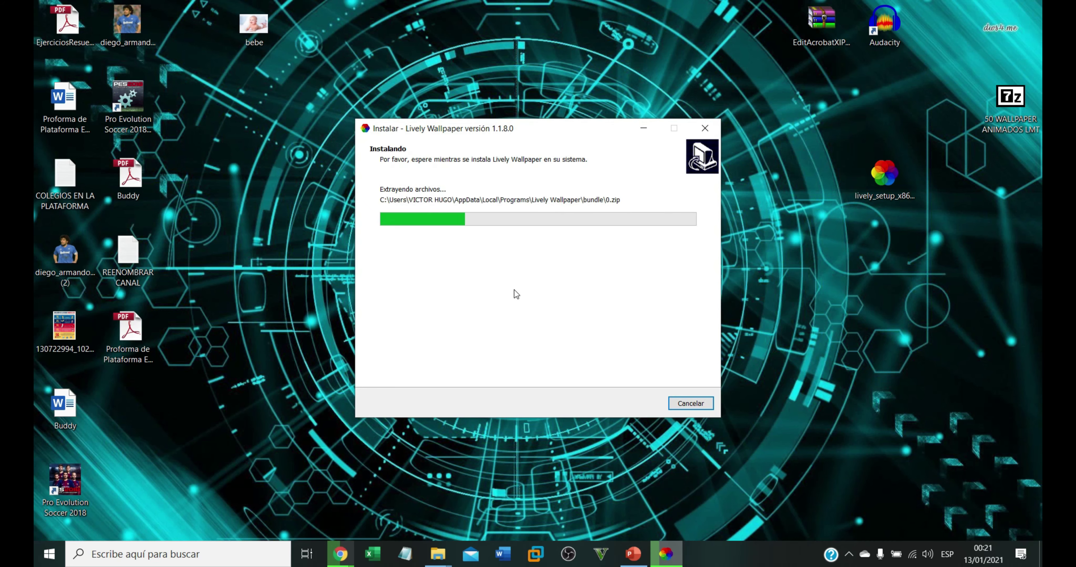
- Install Microsoft Windows Desktop Runtime 3.1.9 (x86), close its installer and finish the Lively Wallpaper installation
left_click(35, 555)
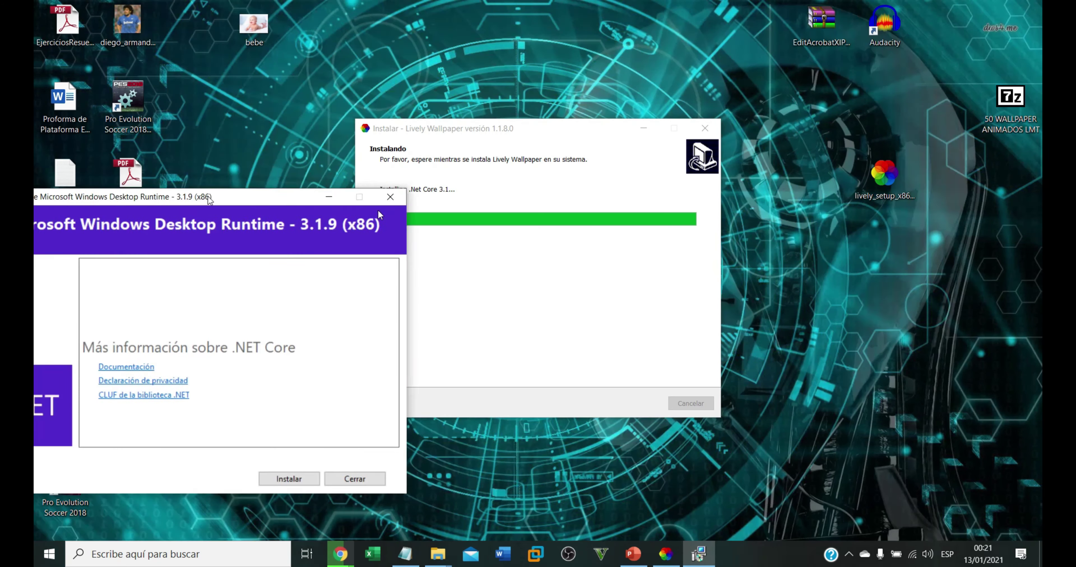
left_click_drag(205, 187, 564, 95)
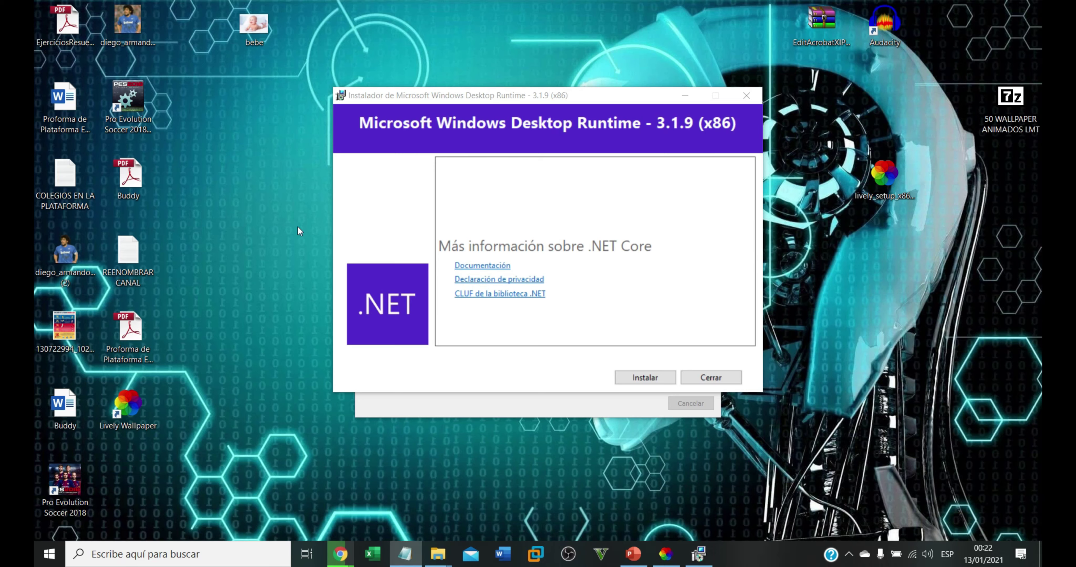
left_click(638, 374)
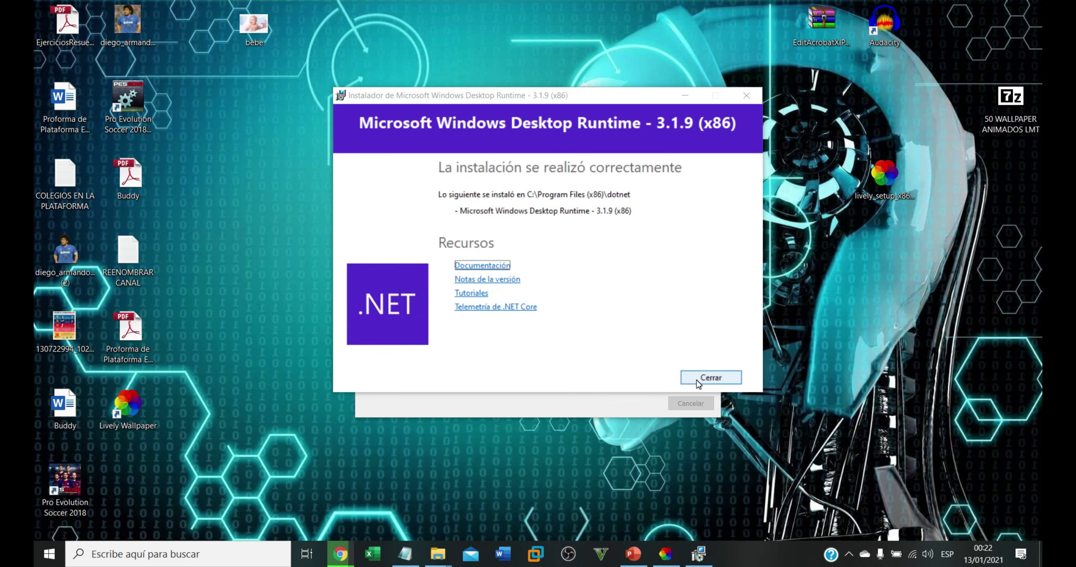
left_click(710, 378)
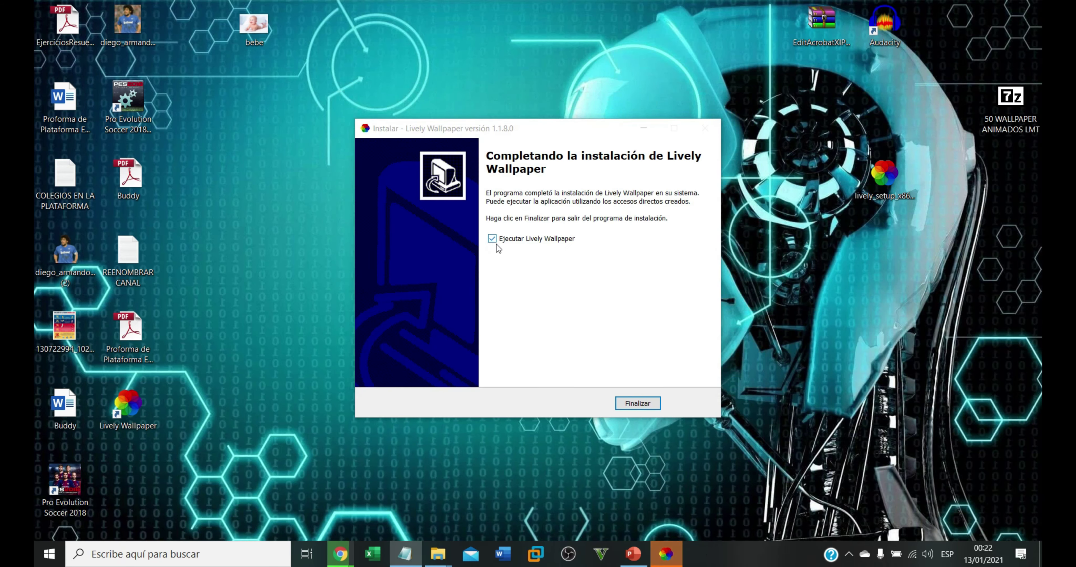
left_click(629, 403)
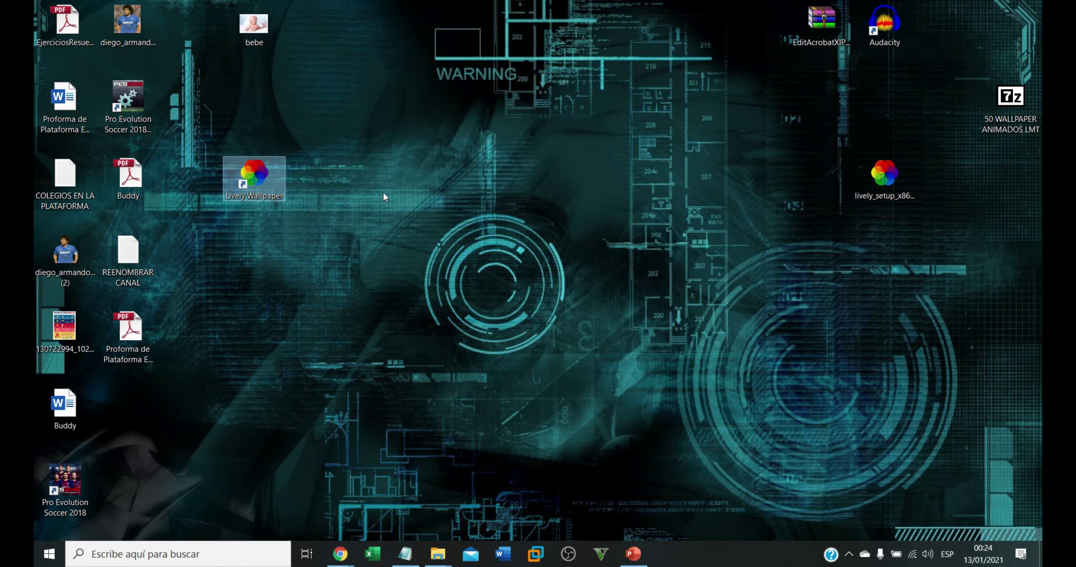
- Launch Lively Wallpaper and complete its setup wizard with Start with Windows on and the Normal user interface
double_click(258, 179)
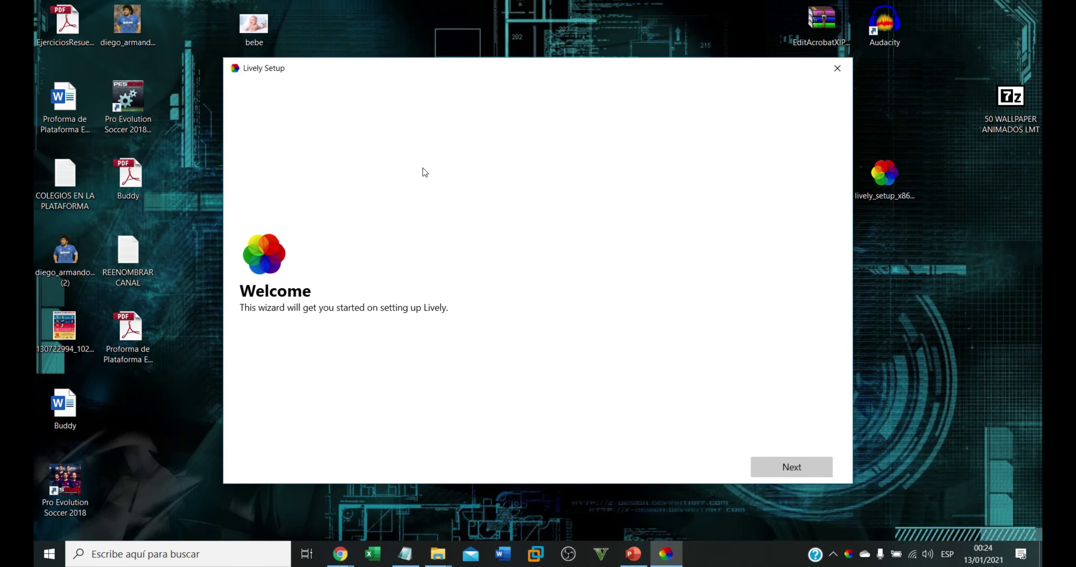
left_click(789, 466)
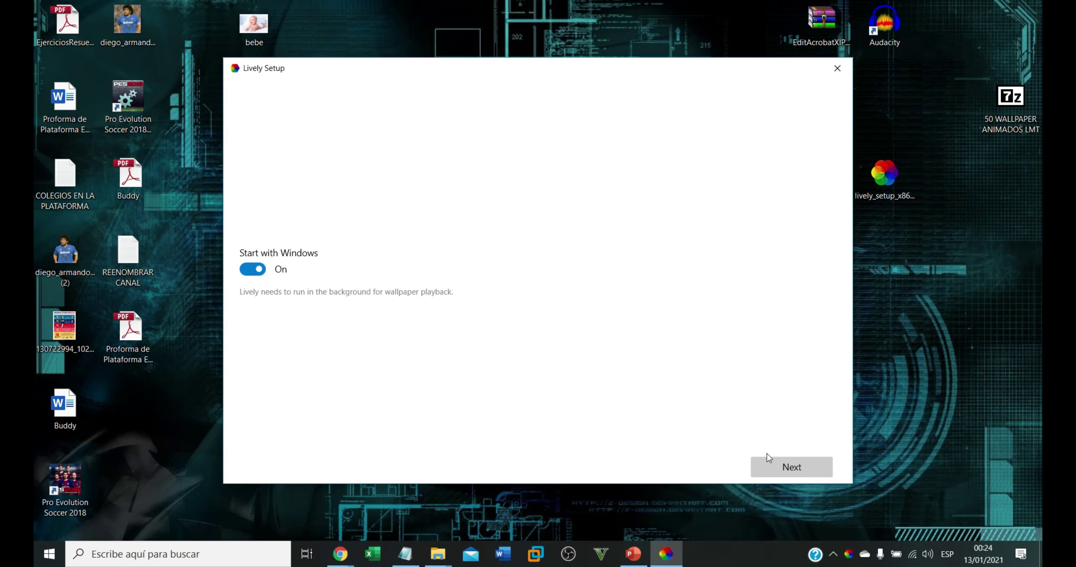
left_click(777, 465)
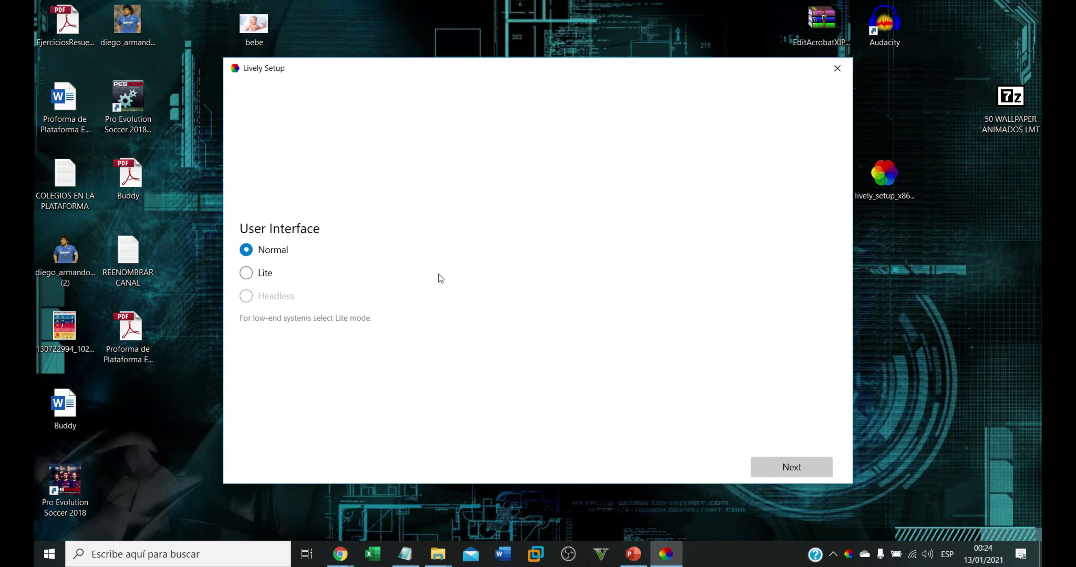
left_click(772, 459)
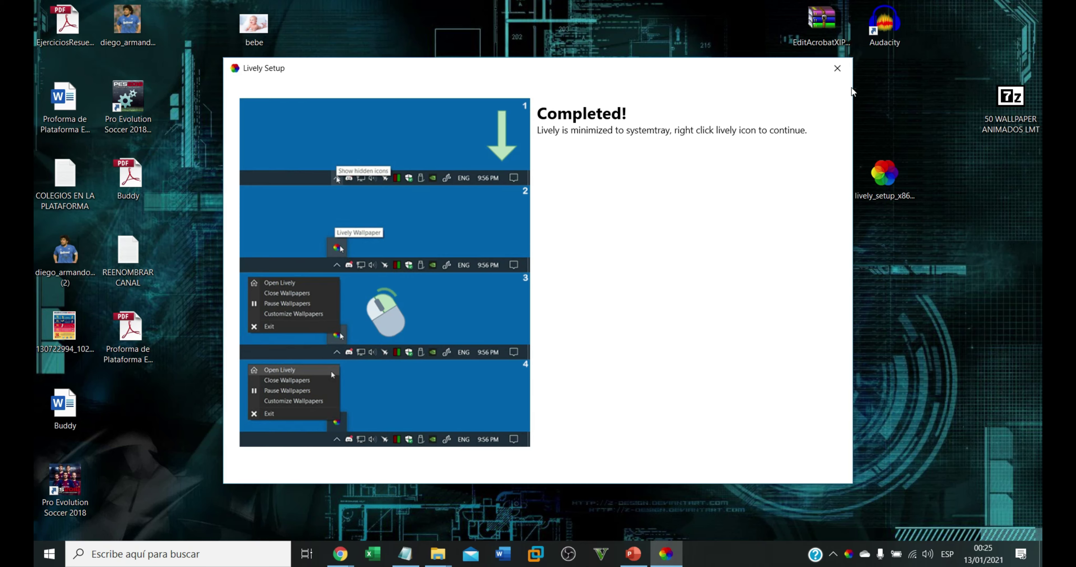
left_click(836, 68)
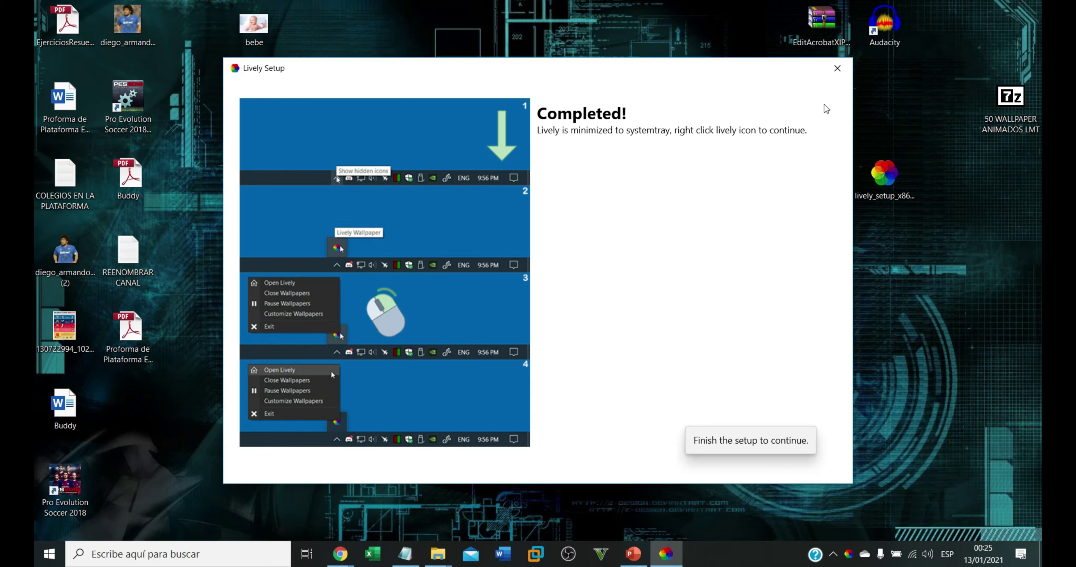
left_click(737, 440)
left_click(743, 442)
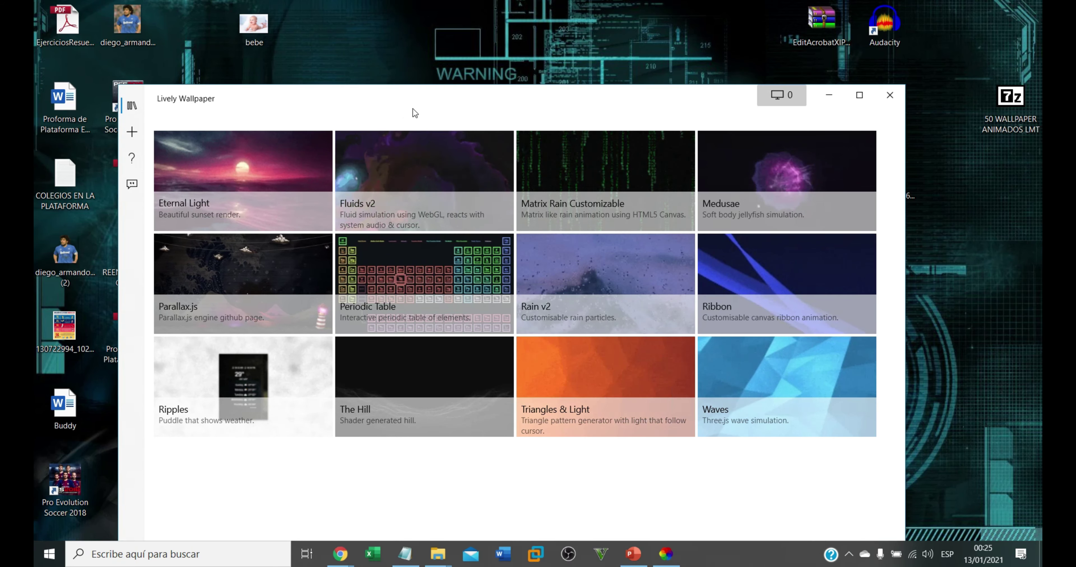
- Apply the Fluids v2 animated wallpaper from the library and minimize the Lively Wallpaper window
left_click(410, 106)
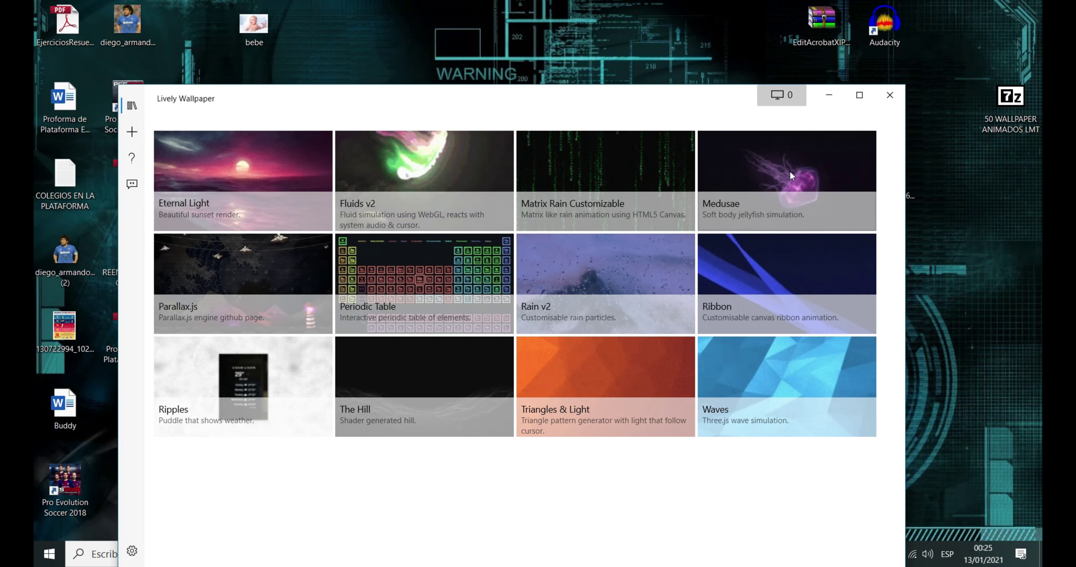
left_click(395, 179)
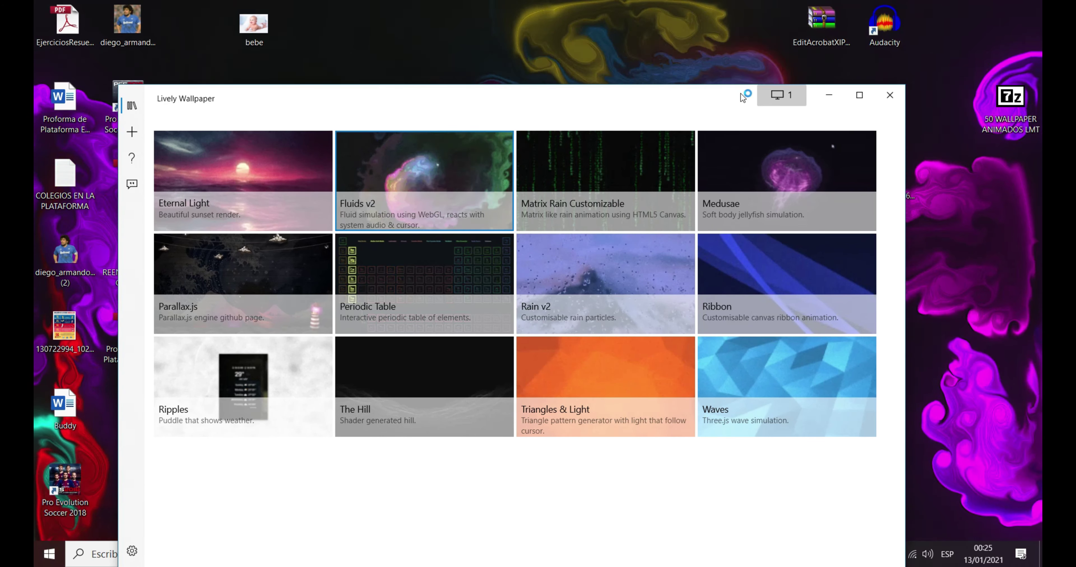
left_click(825, 96)
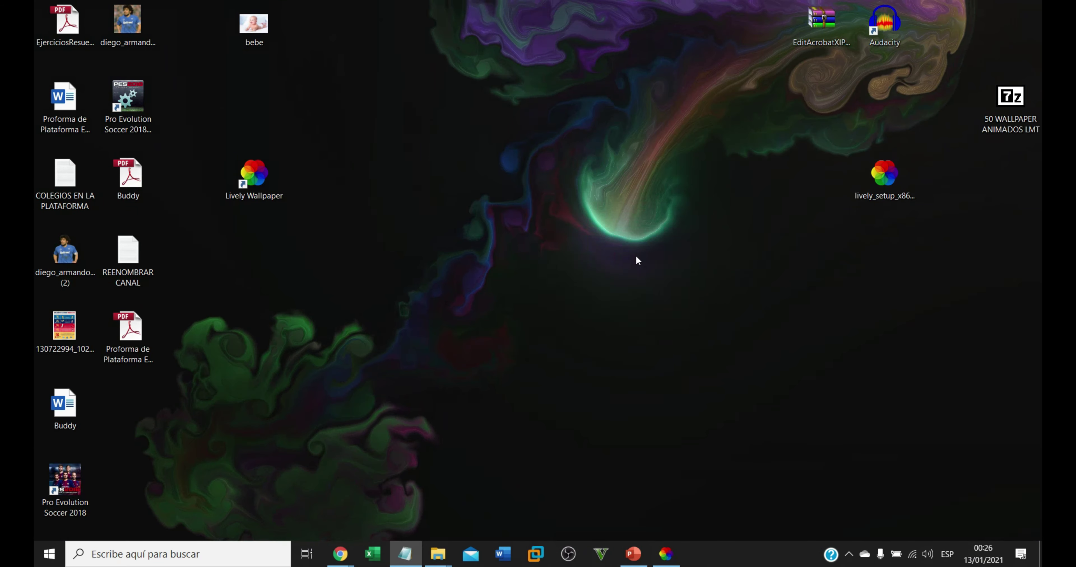
- Move the 50 WALLPAPER ANIMADOS LMT archive to the middle of the desktop and extract its contents there
left_click_drag(999, 100, 572, 95)
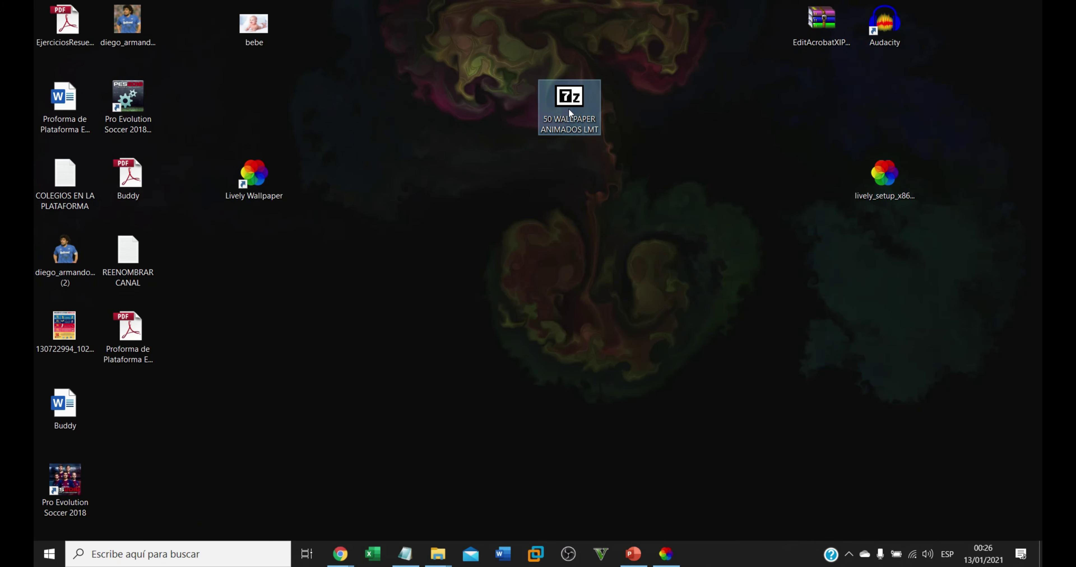
right_click(567, 108)
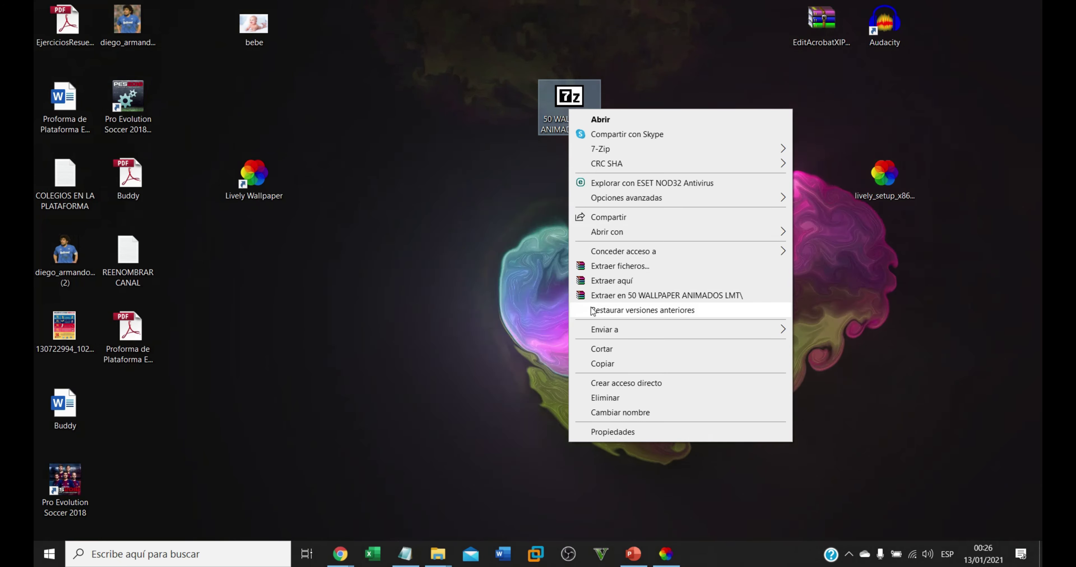
left_click(637, 283)
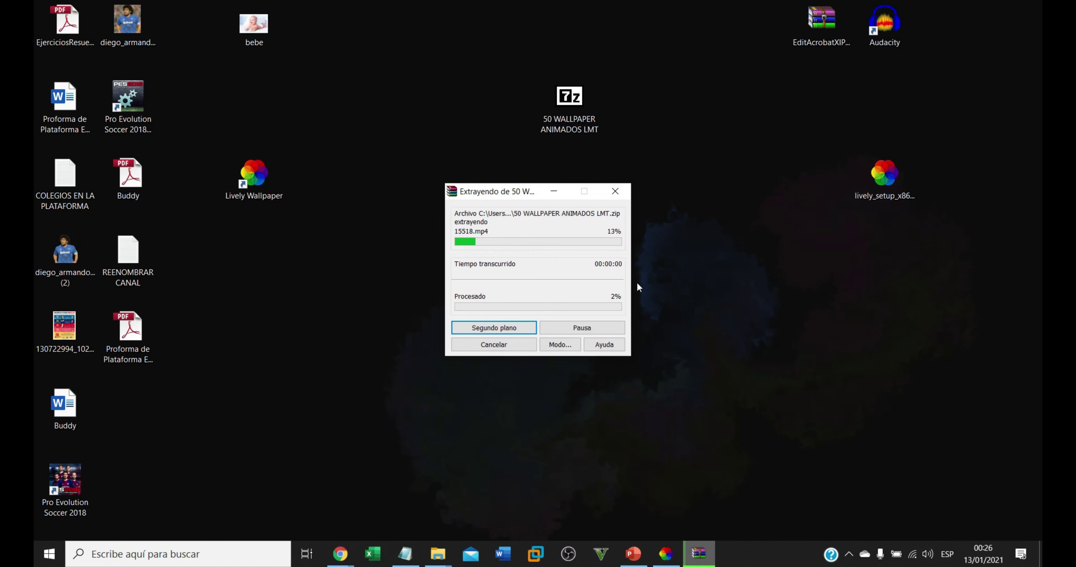